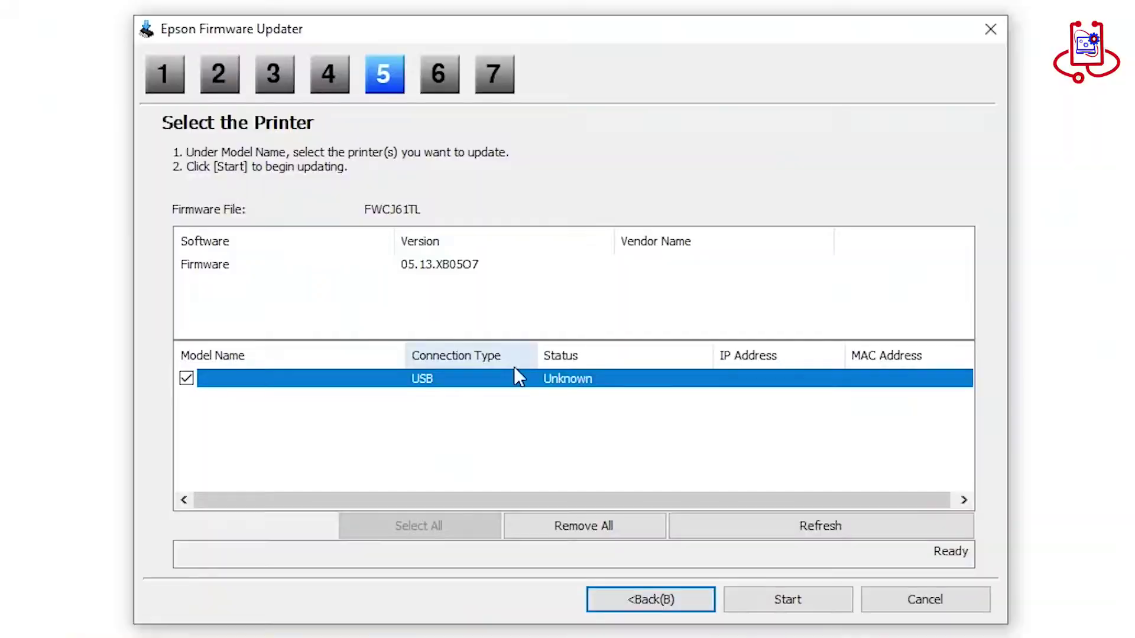
- Start the FWCJ61TL firmware update and confirm the 'Proceed with the firmware update?' prompt
{"action": "left_click", "coordinate": [787, 600]}
{"action": "left_click", "coordinate": [571, 366]}
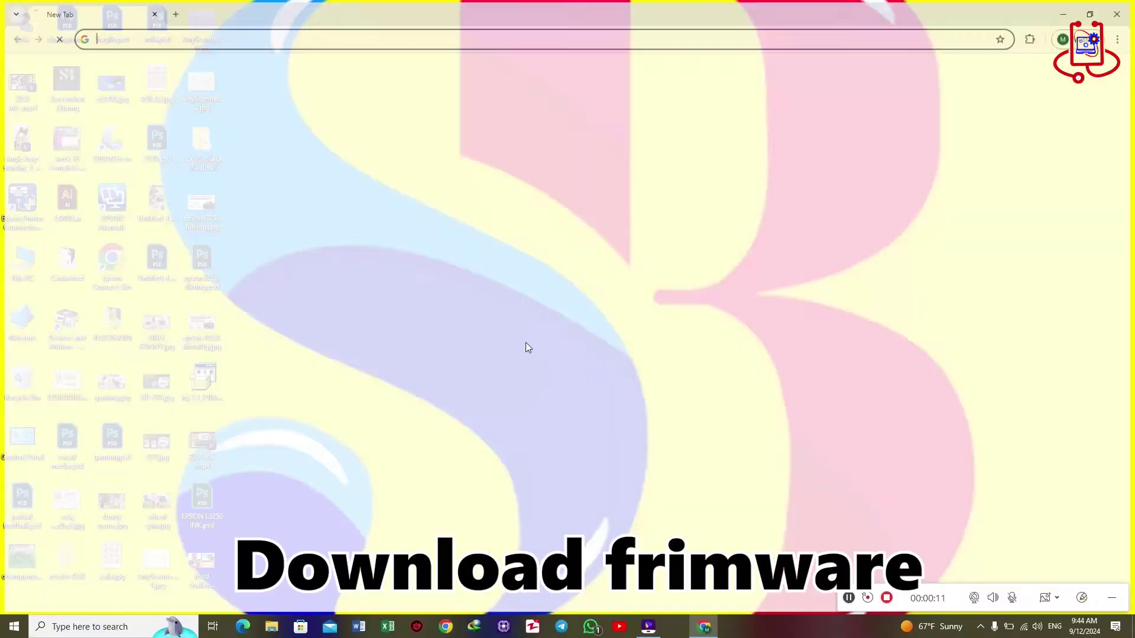
- Google 'epson L6270 DRIVER' and open the Epson L6270 Support result in a new tab
{"action": "left_click", "coordinate": [486, 239]}
{"action": "type", "text": "epd"}
{"action": "key", "text": "BackSpace"}
{"action": "type", "text": "s"}
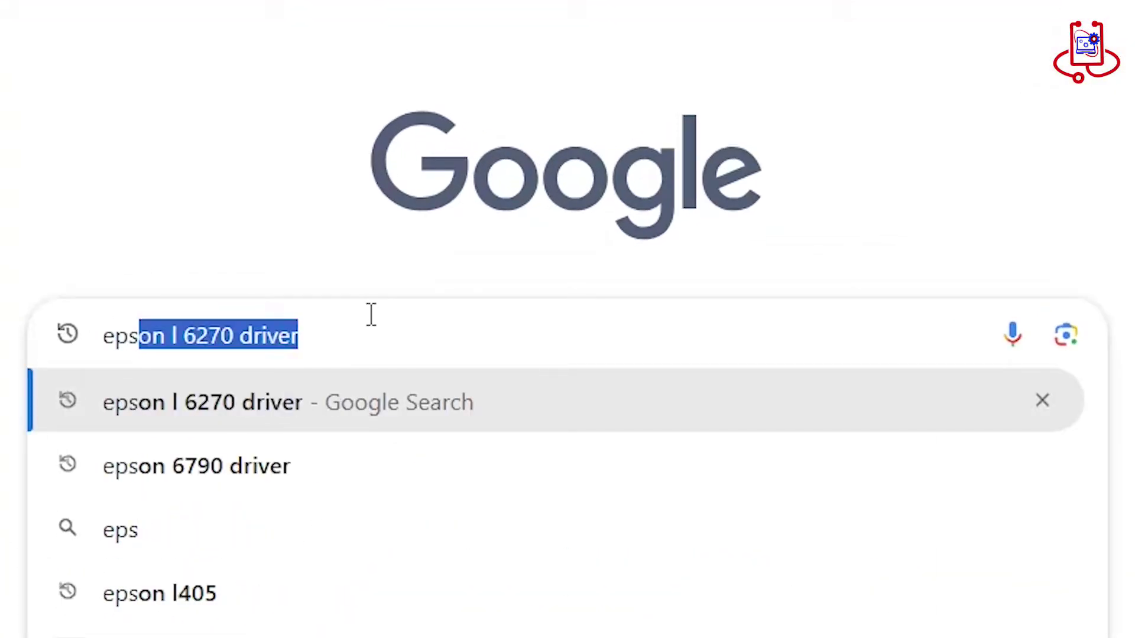
{"action": "type", "text": "on L6270"}
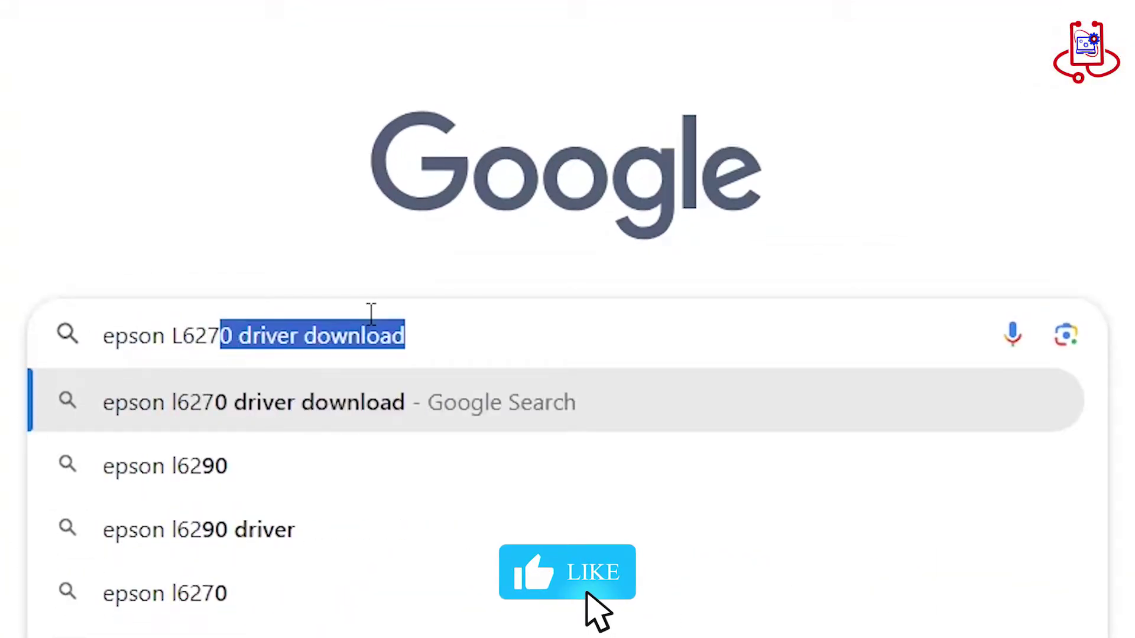
{"action": "type", "text": " DRIVER"}
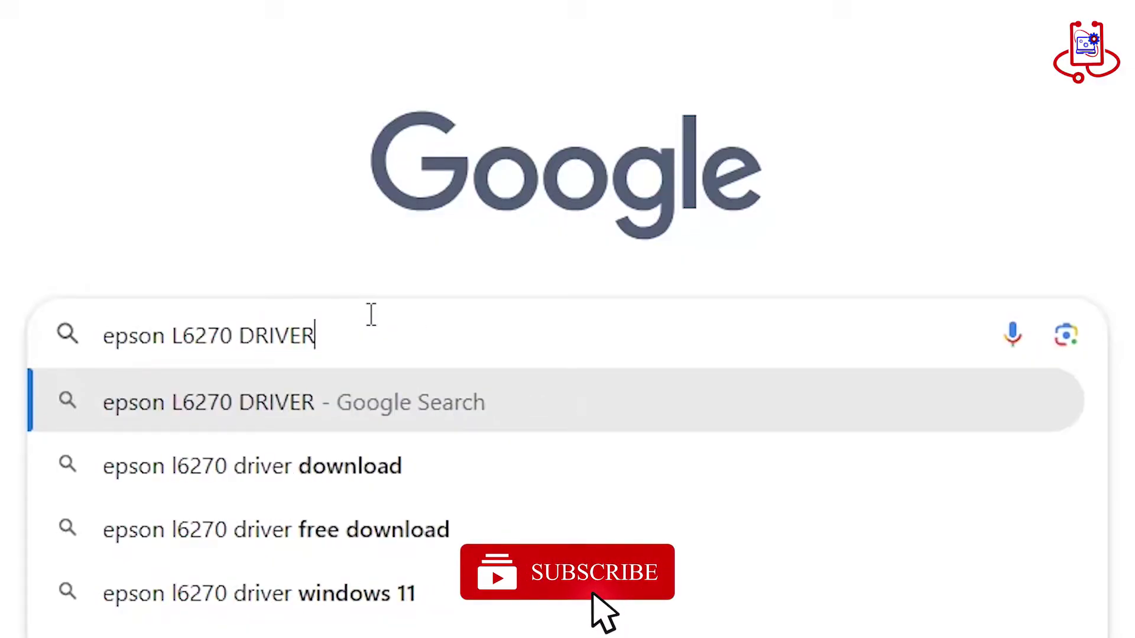
{"action": "key", "text": "Return"}
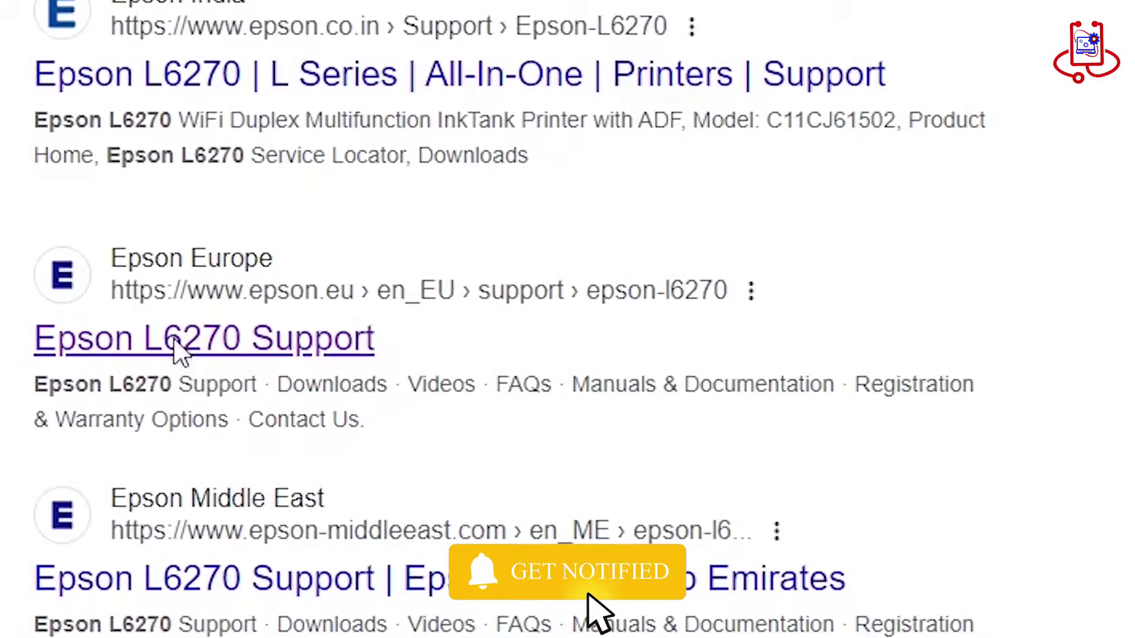
{"action": "right_click", "coordinate": [175, 339]}
{"action": "left_click", "coordinate": [287, 376]}
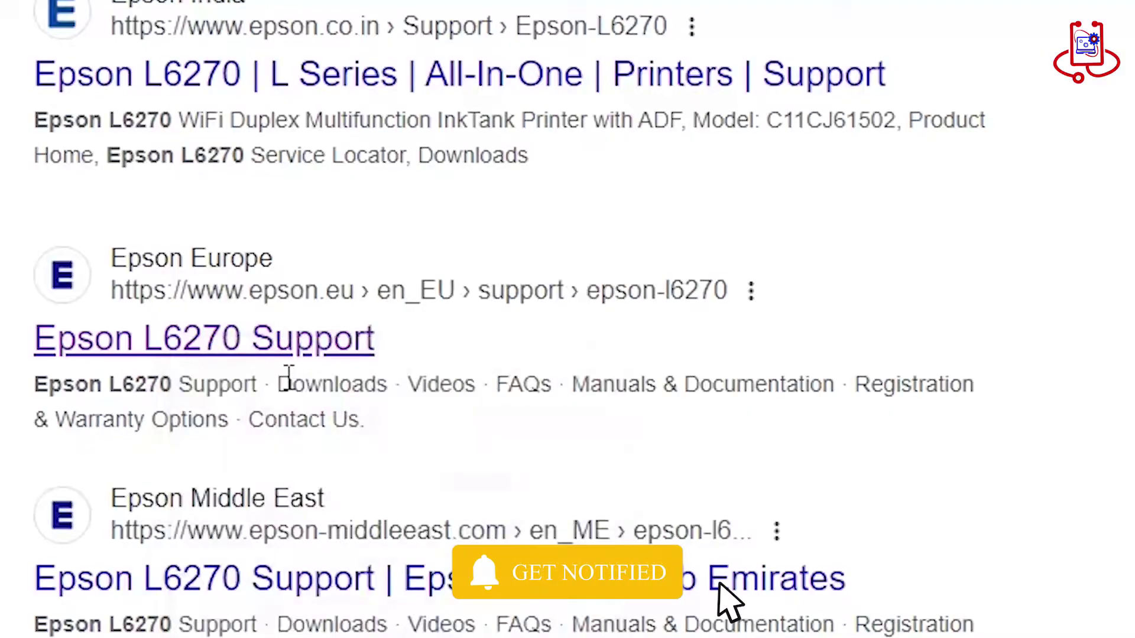
- On the L6270 support page, apply Windows 10 64-bit and English as download filters
{"action": "key", "text": "ctrl+Tab"}
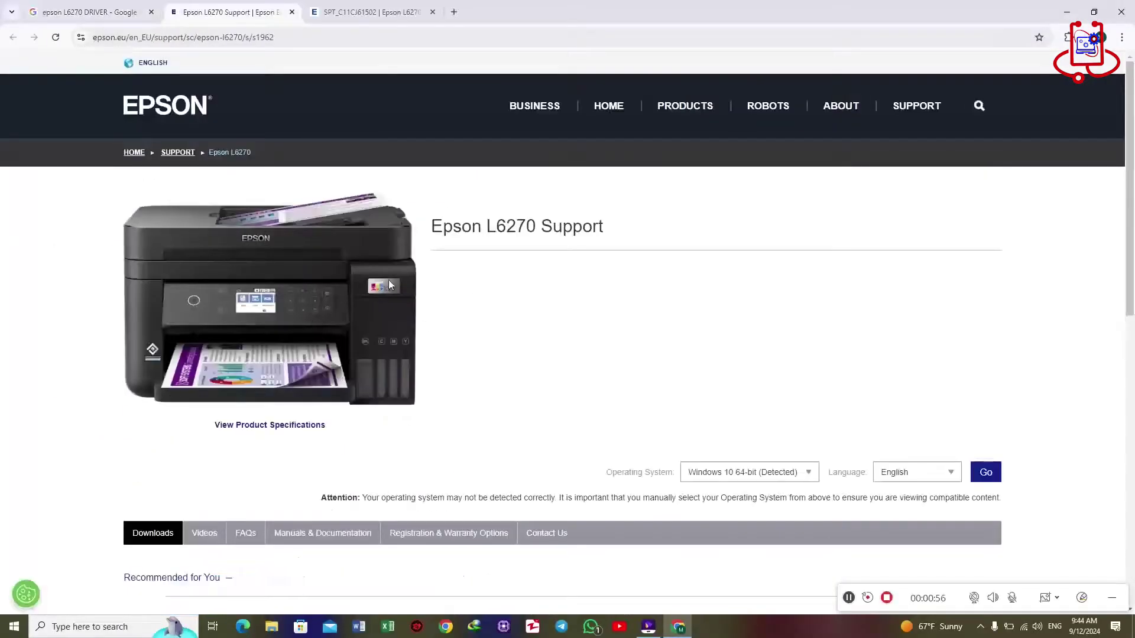
{"action": "scroll", "coordinate": [508, 234], "scroll_direction": "down", "scroll_amount": 3}
{"action": "left_click", "coordinate": [780, 314]}
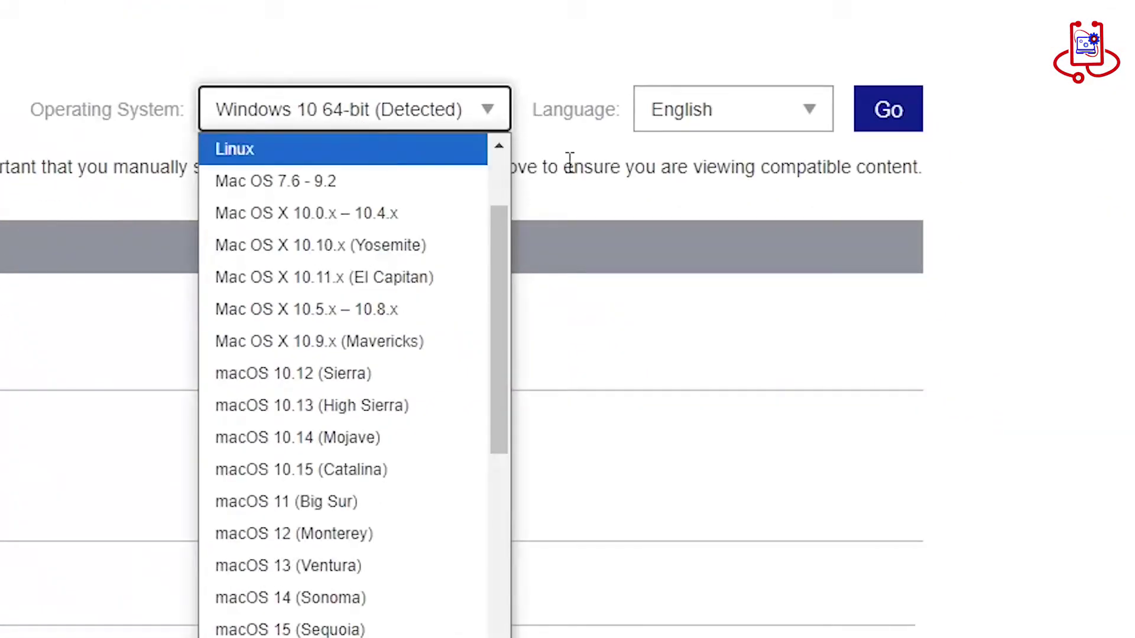
{"action": "scroll", "coordinate": [380, 431], "scroll_direction": "down", "scroll_amount": 10}
{"action": "scroll", "coordinate": [283, 305], "scroll_direction": "up", "scroll_amount": 5}
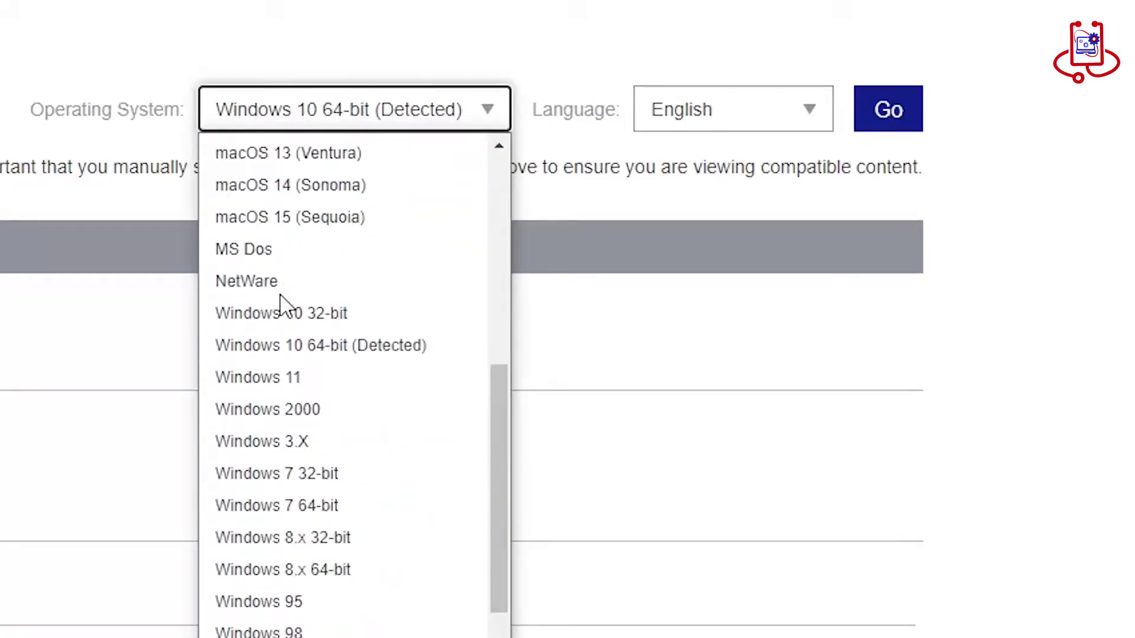
{"action": "scroll", "coordinate": [310, 464], "scroll_direction": "up", "scroll_amount": 6}
{"action": "scroll", "coordinate": [357, 467], "scroll_direction": "down", "scroll_amount": 5}
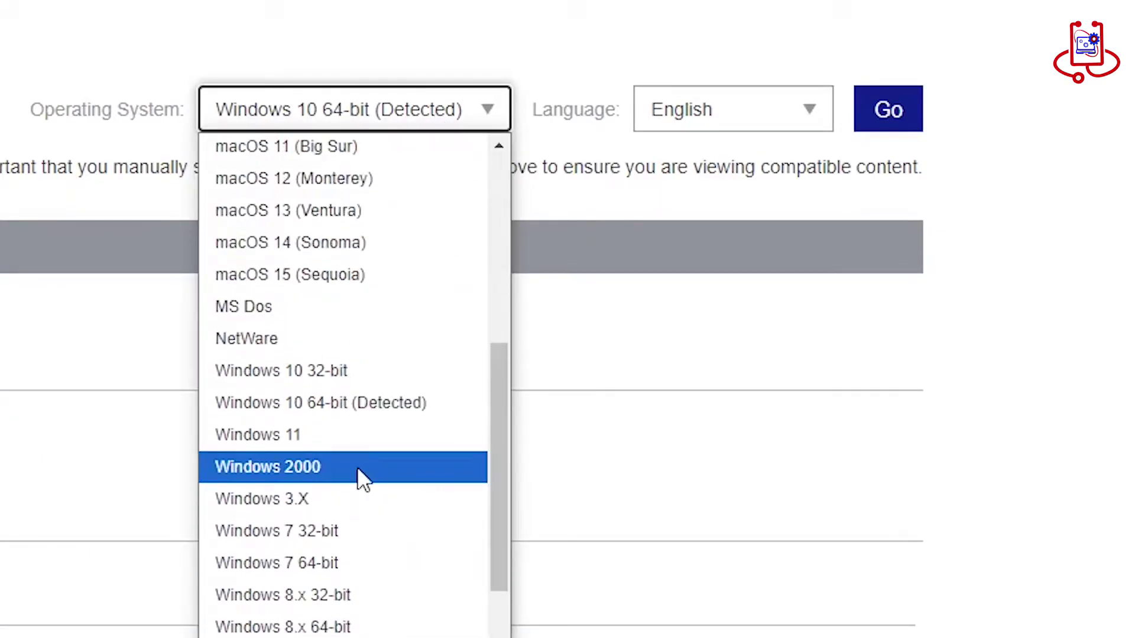
{"action": "left_click", "coordinate": [342, 405]}
{"action": "left_click", "coordinate": [761, 111]}
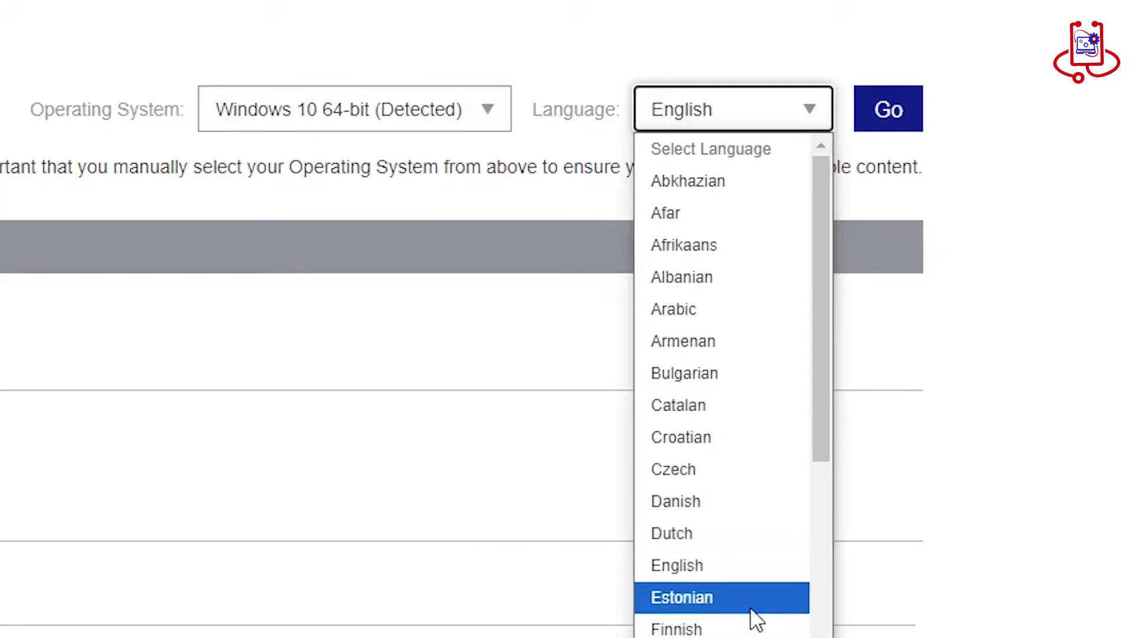
{"action": "left_click", "coordinate": [704, 565]}
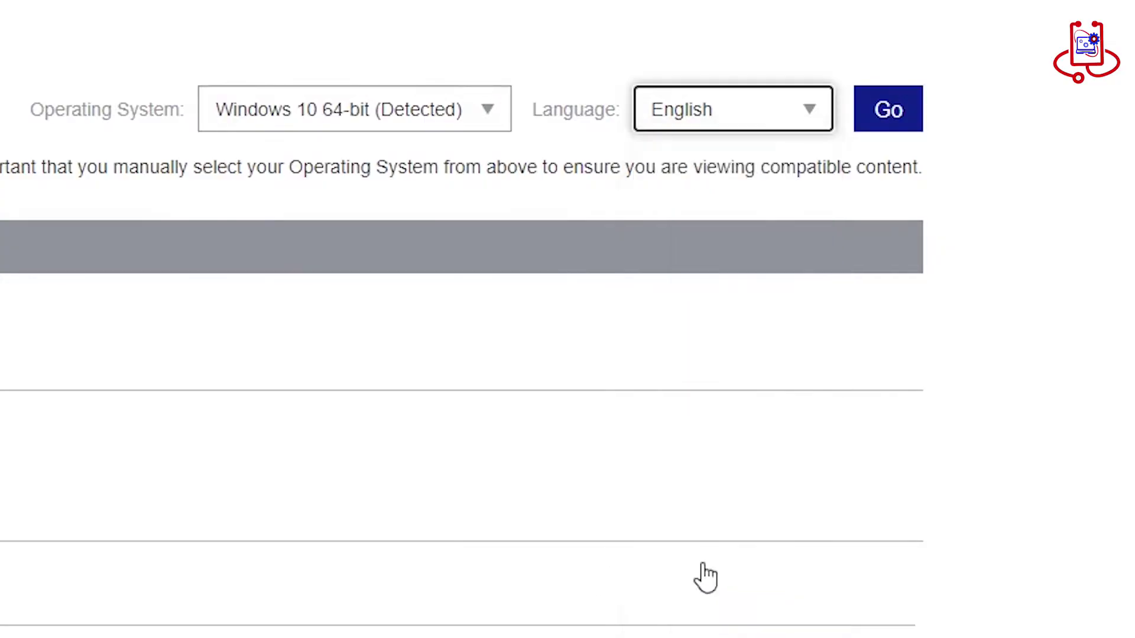
{"action": "left_click", "coordinate": [890, 112]}
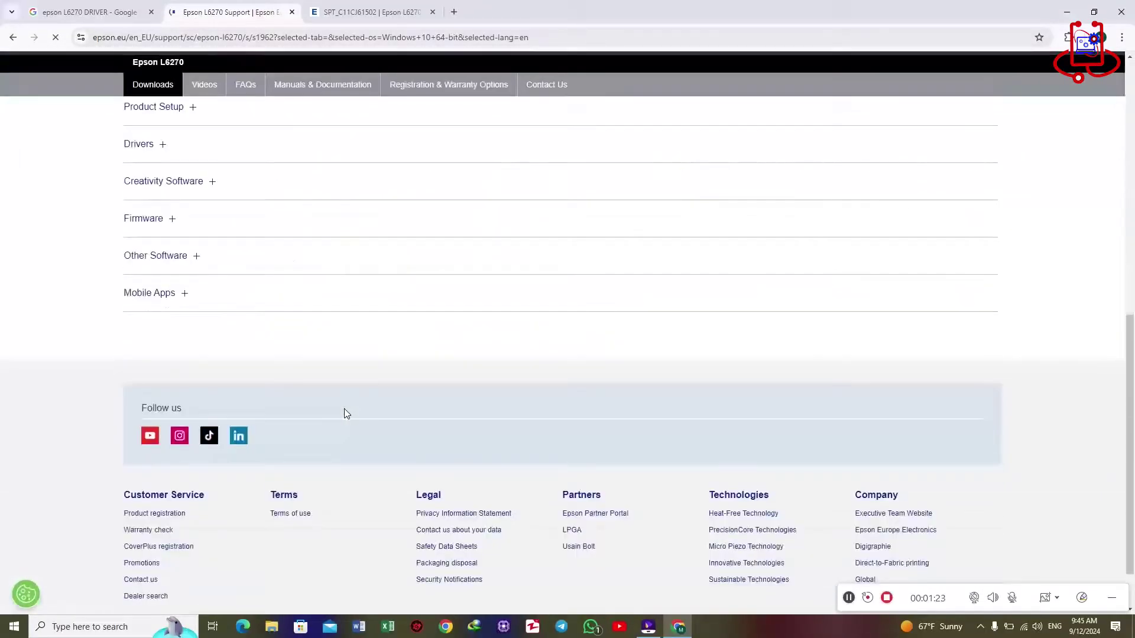
- Expand the Firmware section and the Firmware Recovery Tool (vXB05O7) entry
{"action": "scroll", "coordinate": [316, 368], "scroll_direction": "up", "scroll_amount": 3}
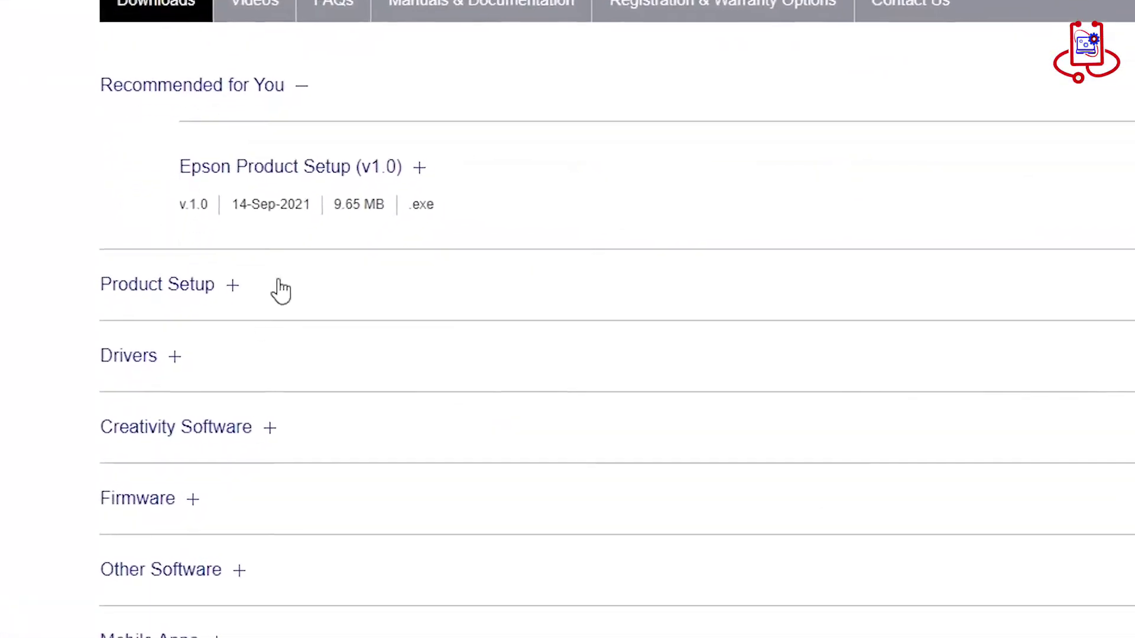
{"action": "scroll", "coordinate": [201, 287], "scroll_direction": "down", "scroll_amount": 3}
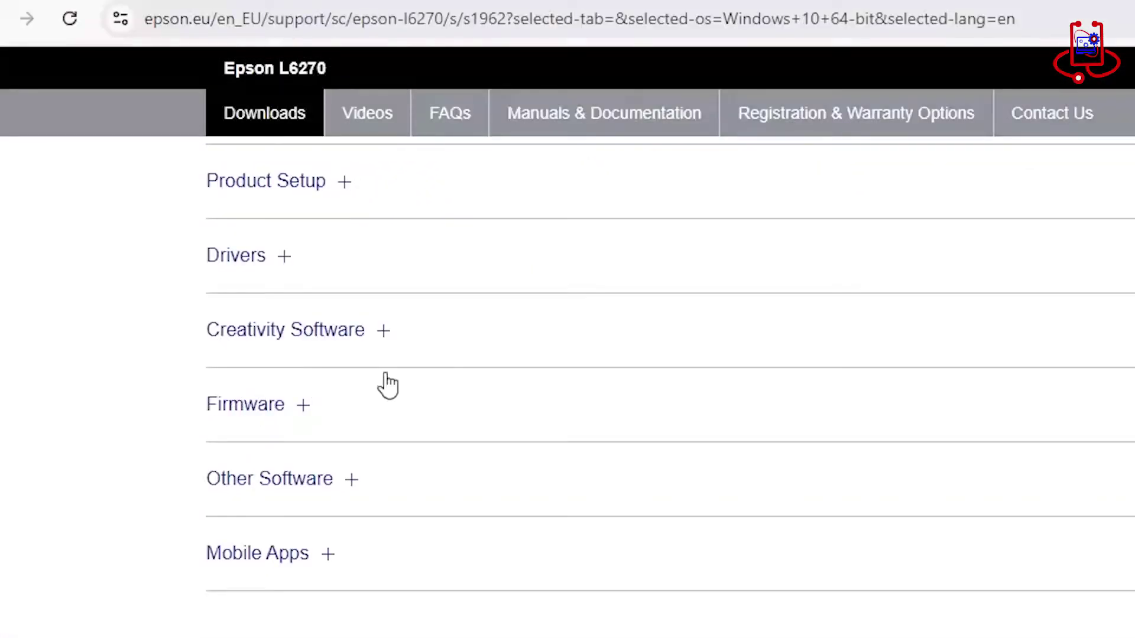
{"action": "left_click", "coordinate": [260, 414]}
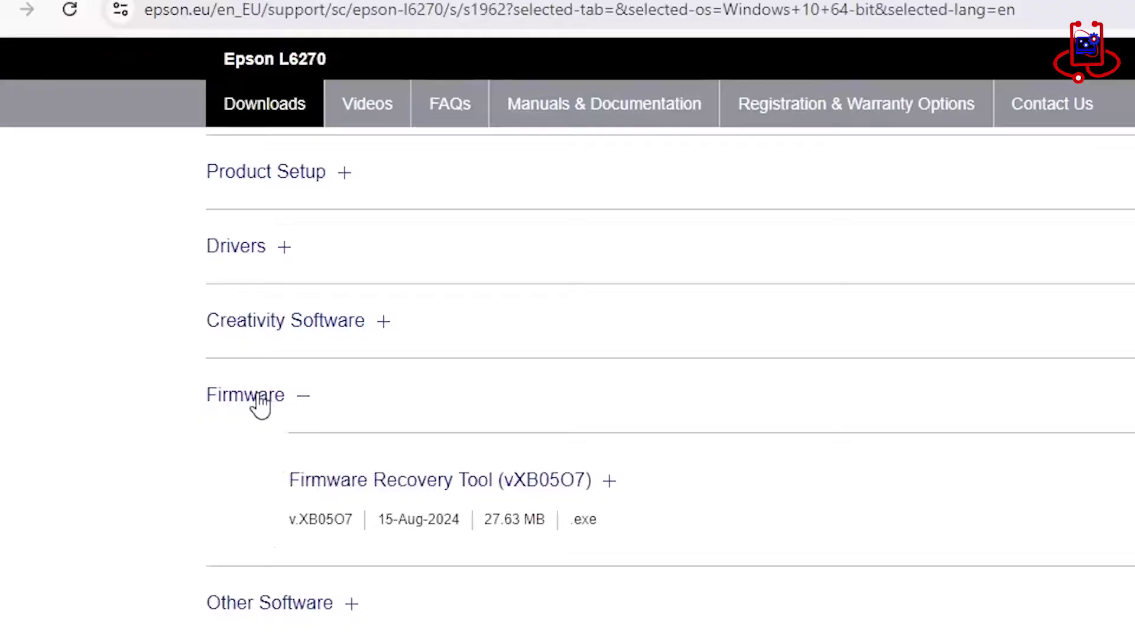
{"action": "left_click", "coordinate": [525, 253]}
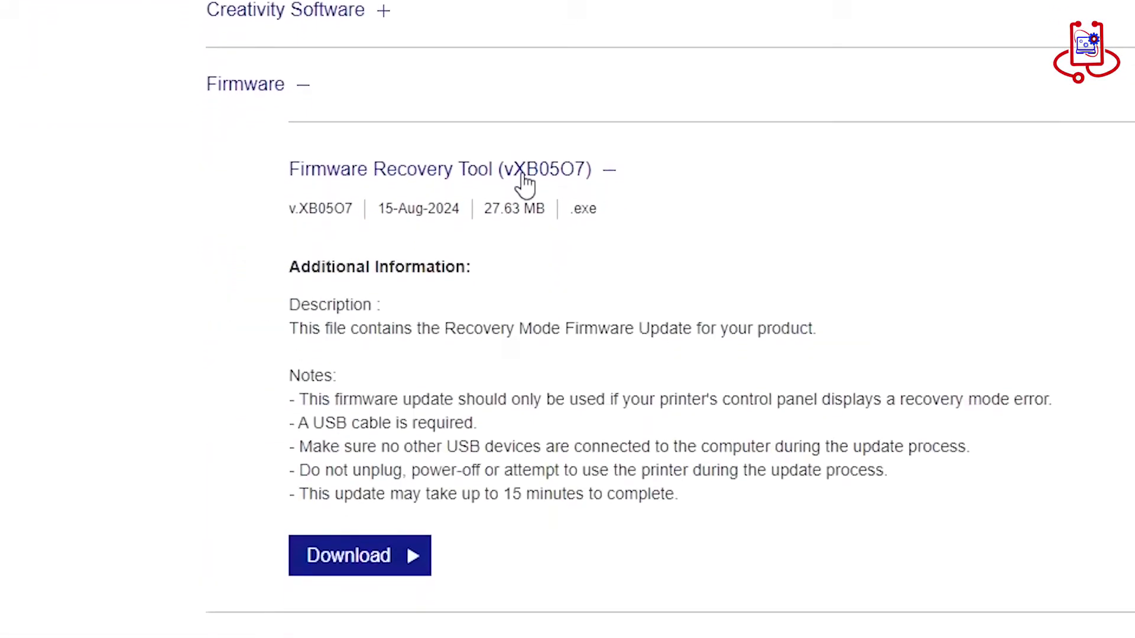
- Accept the licence terms and download epson664764eu.exe into the Downloads\Programs folder
{"action": "left_click", "coordinate": [337, 511]}
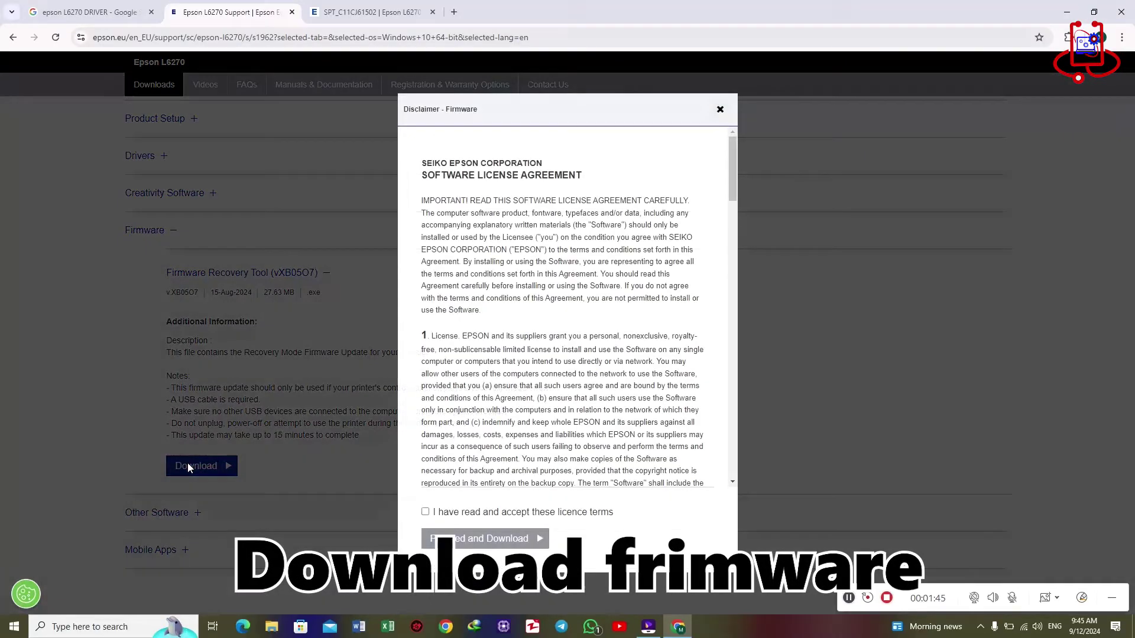
{"action": "left_click", "coordinate": [425, 511]}
{"action": "scroll", "coordinate": [738, 303], "scroll_direction": "down", "scroll_amount": 5}
{"action": "left_click_drag", "start_coordinate": [736, 302], "coordinate": [734, 491]}
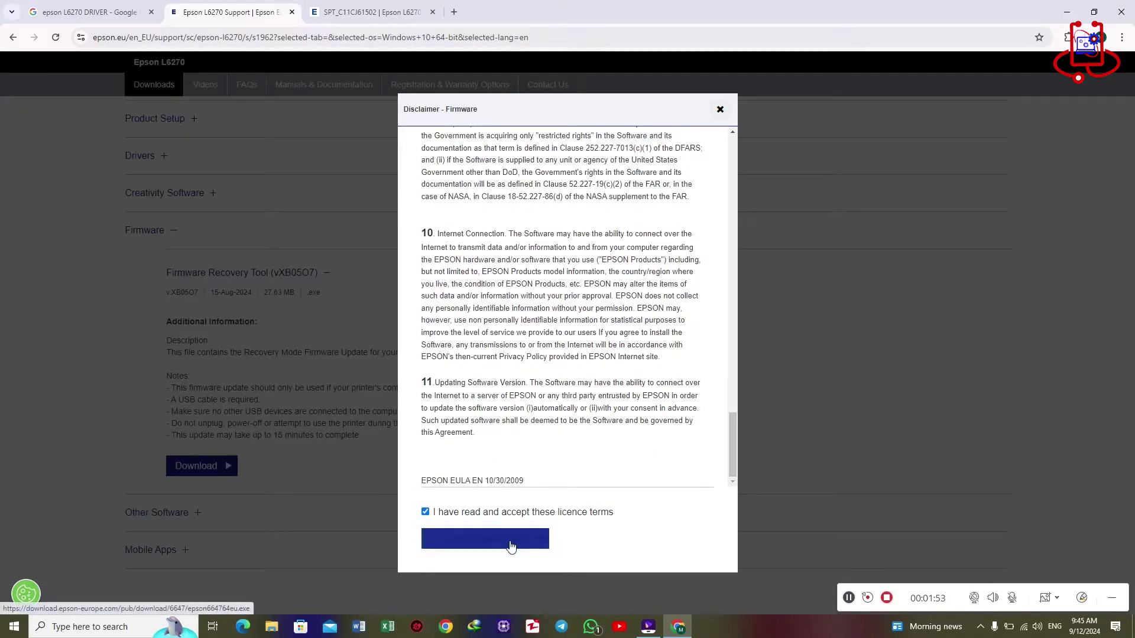
{"action": "left_click", "coordinate": [528, 545]}
{"action": "left_click", "coordinate": [536, 356]}
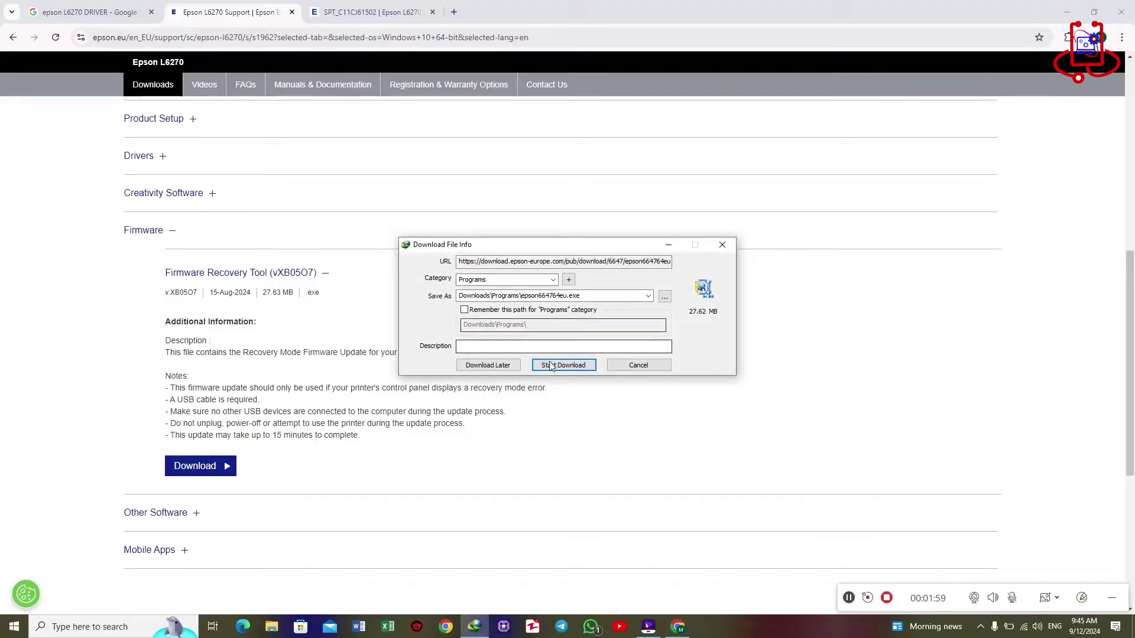
{"action": "left_click", "coordinate": [551, 366]}
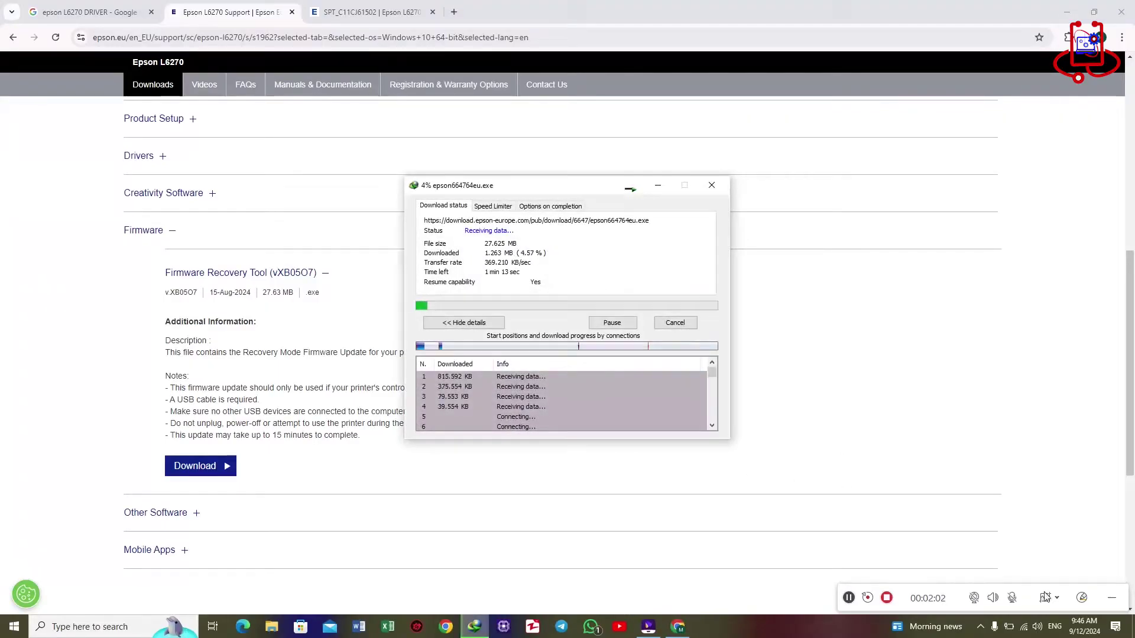
{"action": "left_click", "coordinate": [1024, 627]}
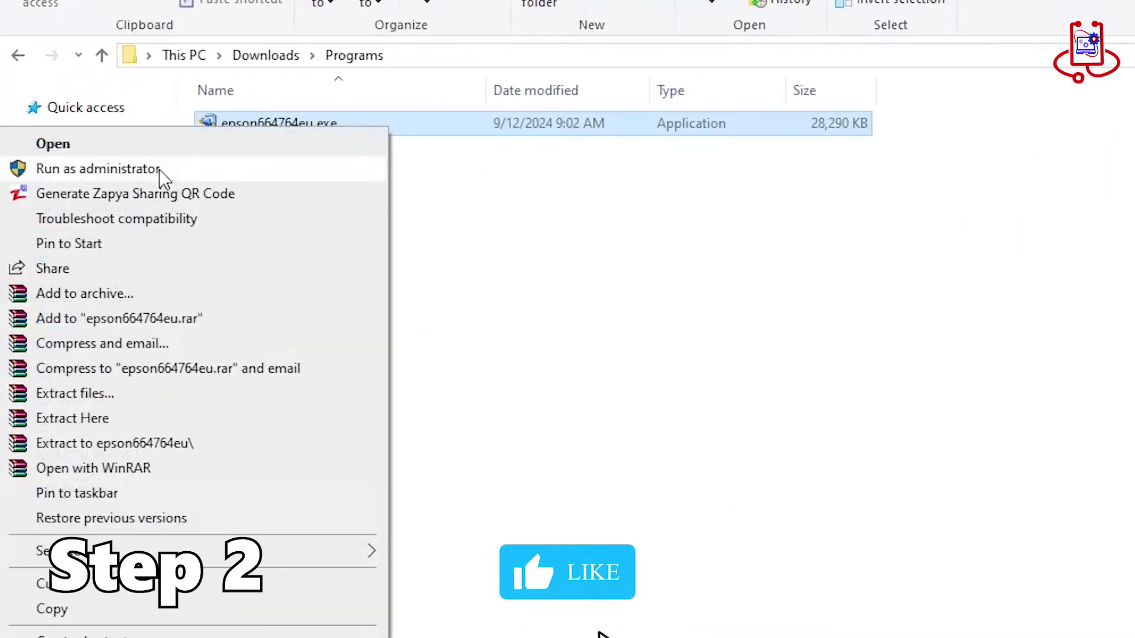
- Run epson664764eu.exe from Downloads\Programs as administrator
{"action": "left_click", "coordinate": [156, 168]}
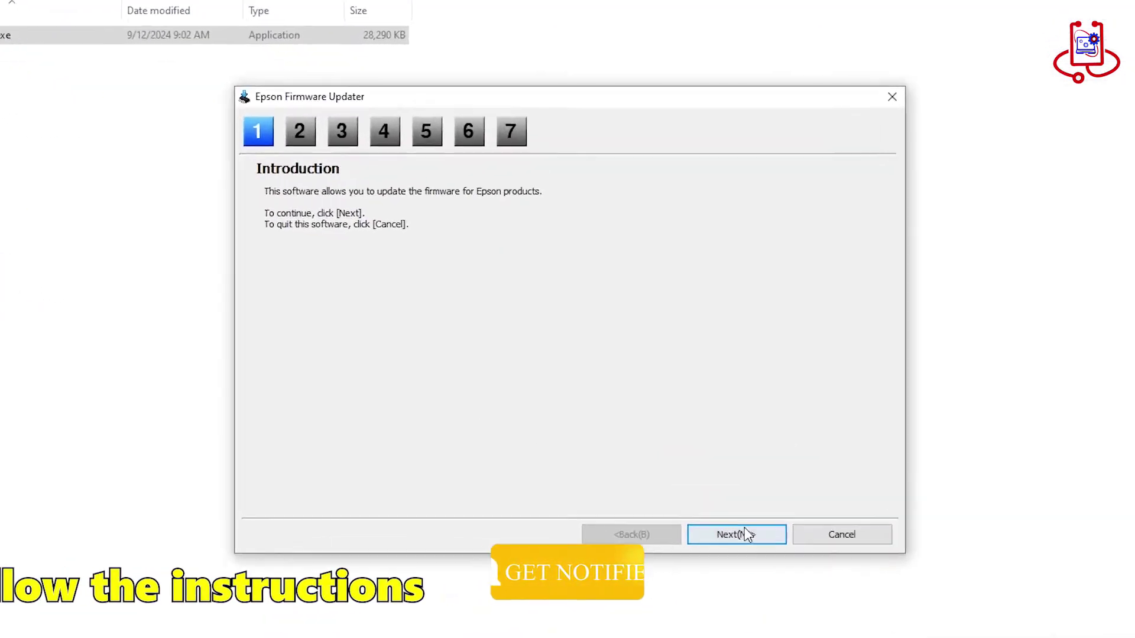
- Agree to the licence, pass the precautions, then select the USB printer and firmware 05.13.XB05O7
{"action": "left_click", "coordinate": [746, 534]}
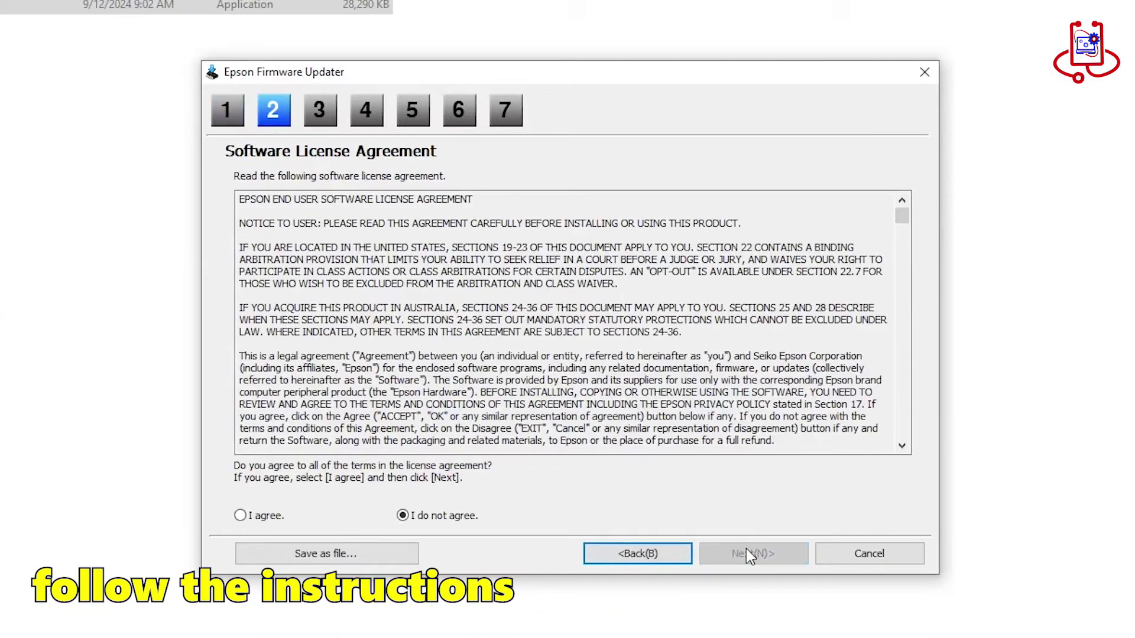
{"action": "scroll", "coordinate": [567, 322], "scroll_direction": "down", "scroll_amount": 20}
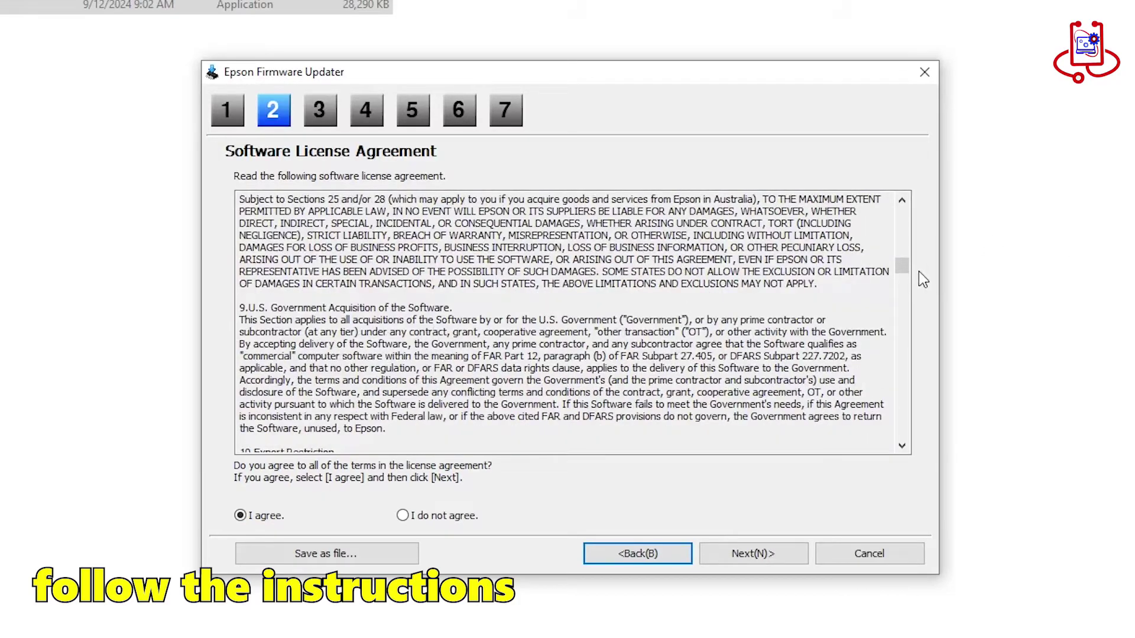
{"action": "scroll", "coordinate": [910, 269], "scroll_direction": "down", "scroll_amount": 20}
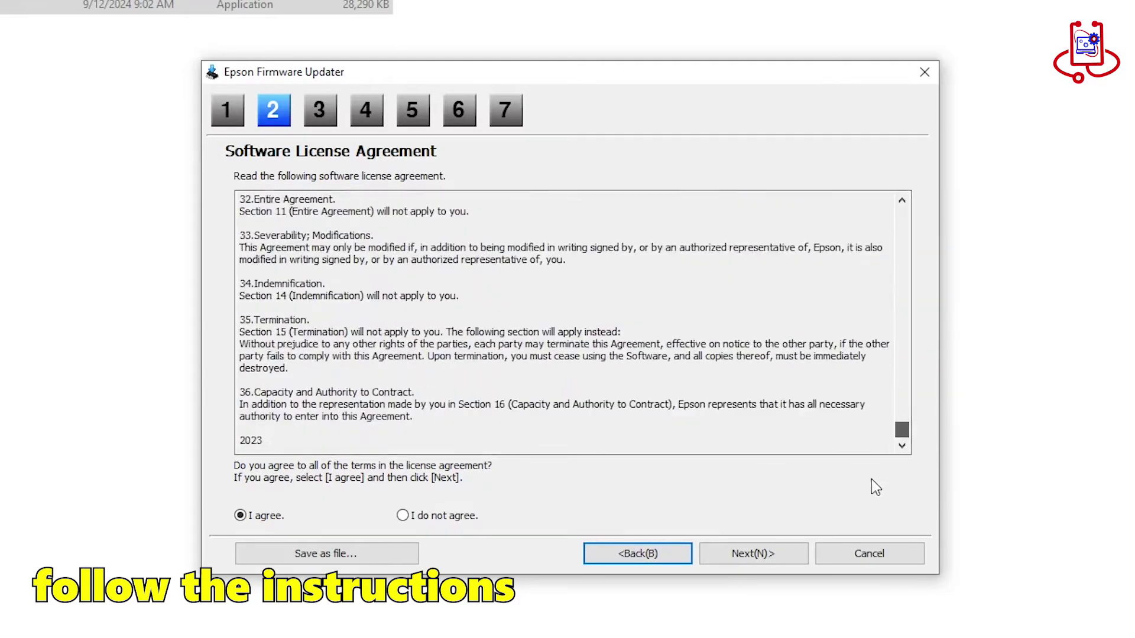
{"action": "left_click", "coordinate": [754, 559]}
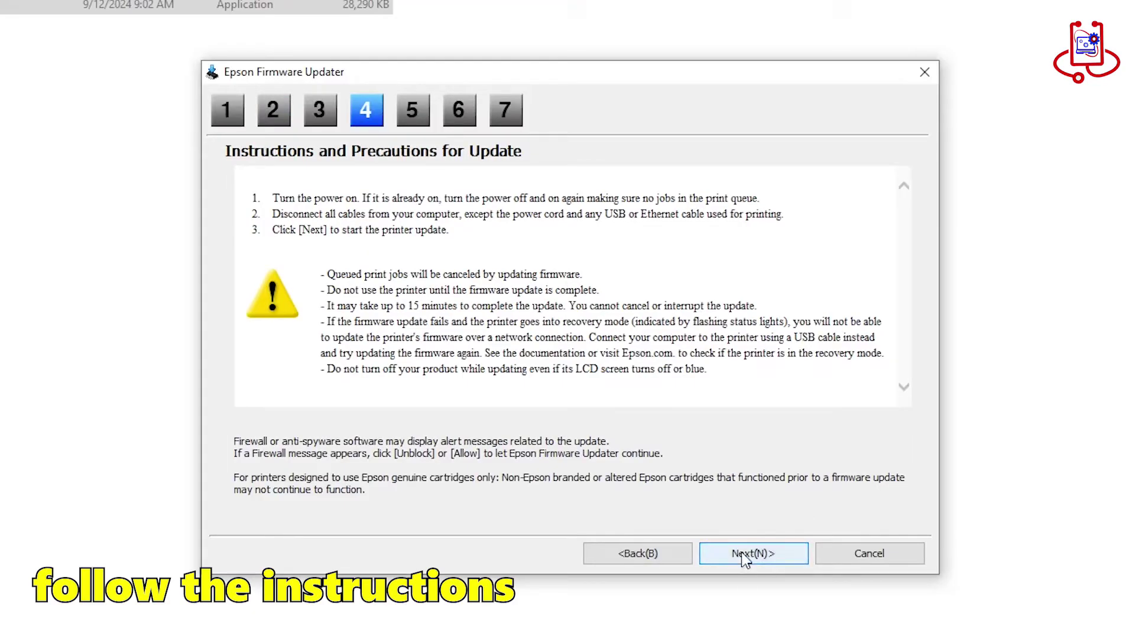
{"action": "left_click", "coordinate": [744, 556]}
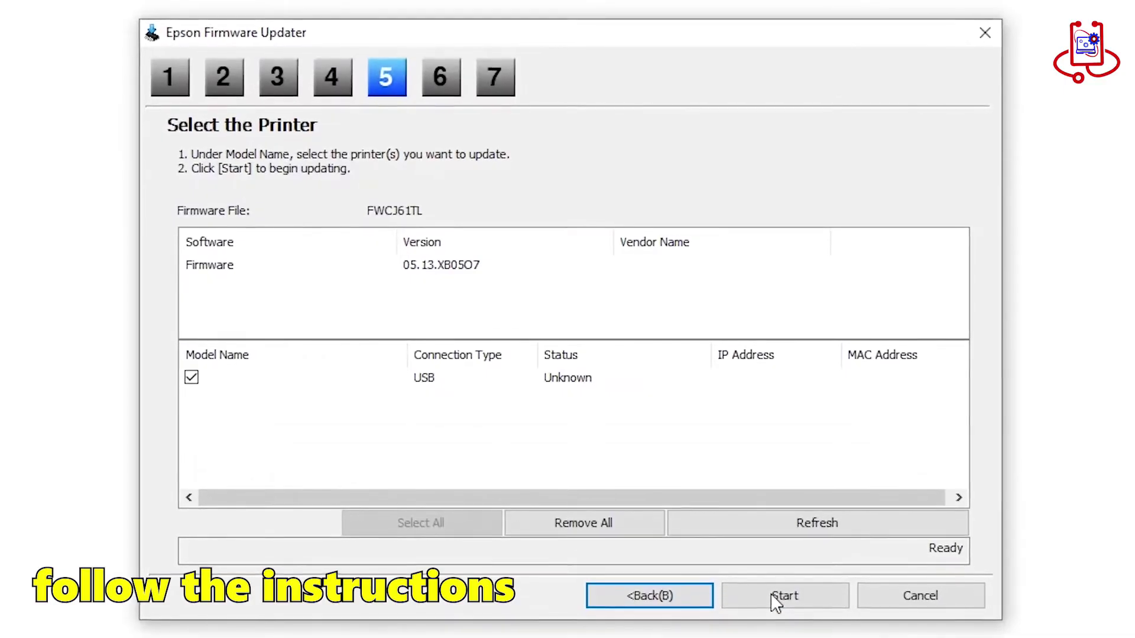
{"action": "left_click", "coordinate": [288, 381]}
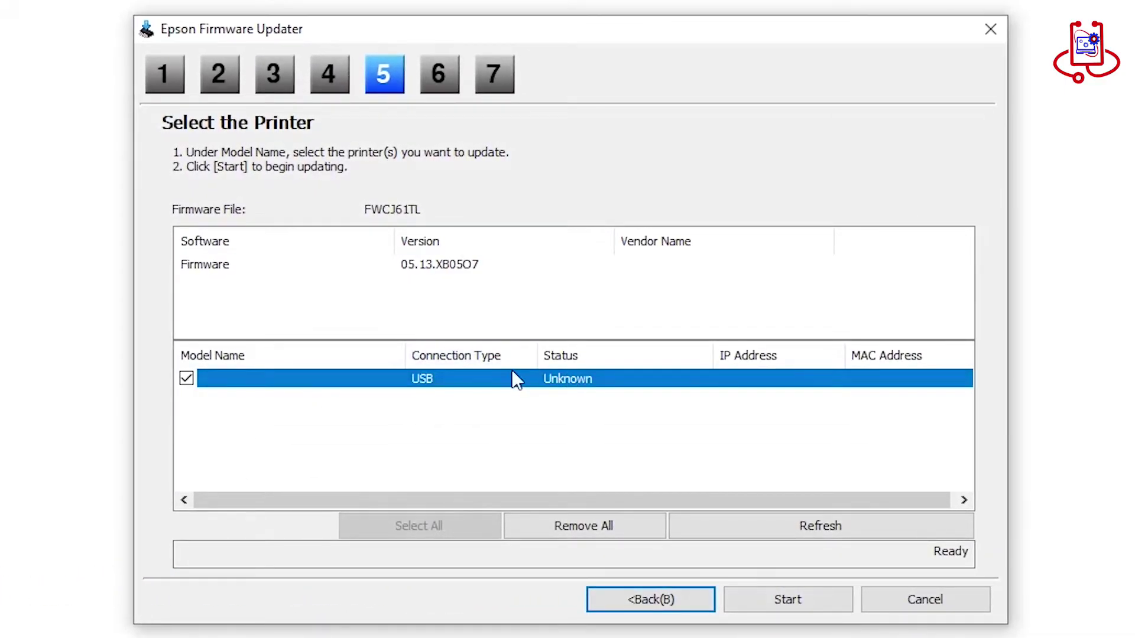
{"action": "left_click", "coordinate": [385, 268]}
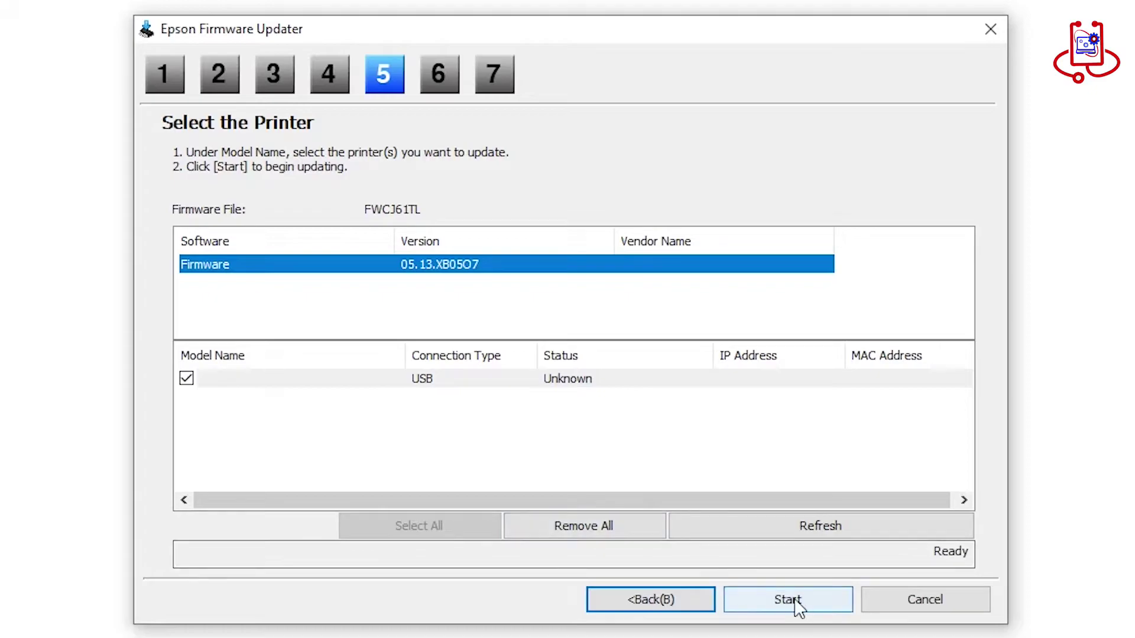
- Start the 05.13.XB05O7 update and confirm 'Proceed with the firmware update?' with Yes
{"action": "left_click", "coordinate": [779, 600]}
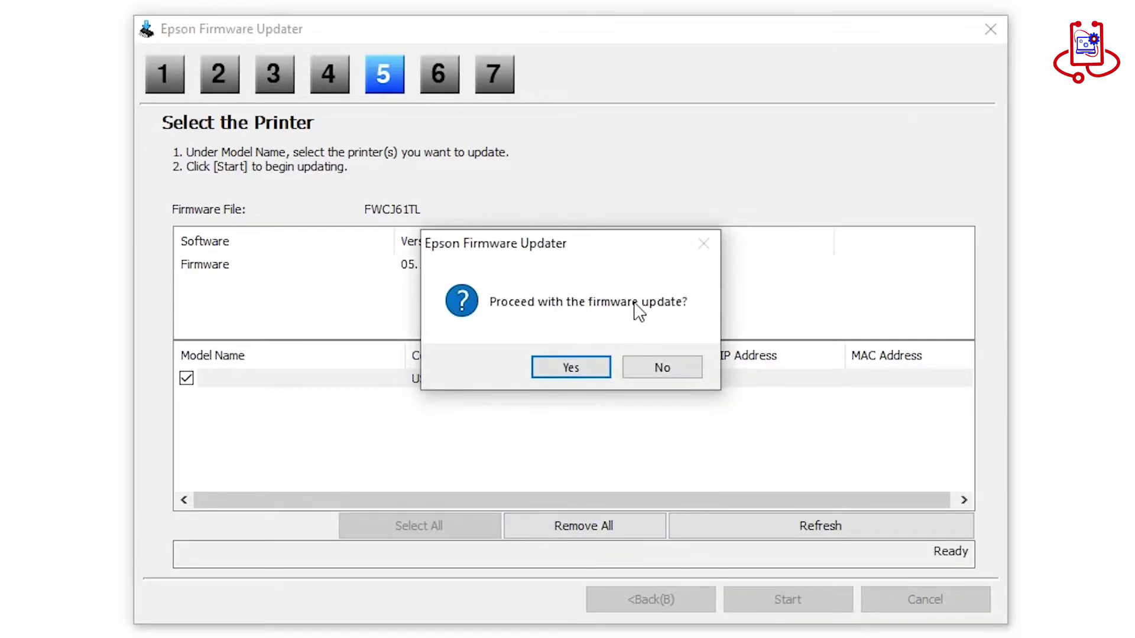
{"action": "left_click", "coordinate": [569, 369]}
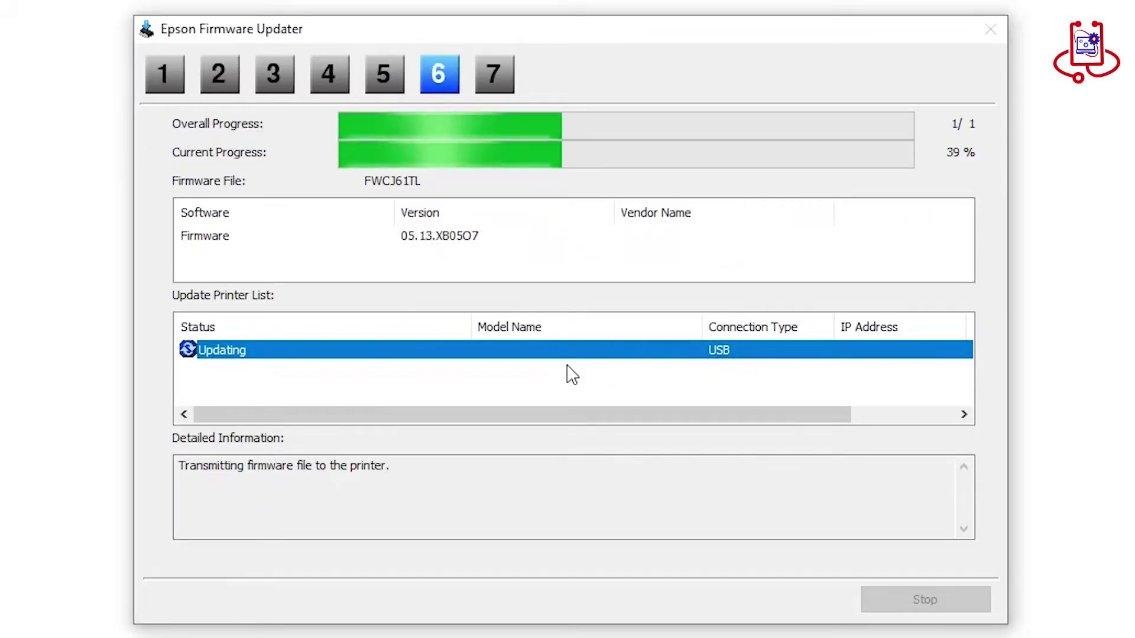